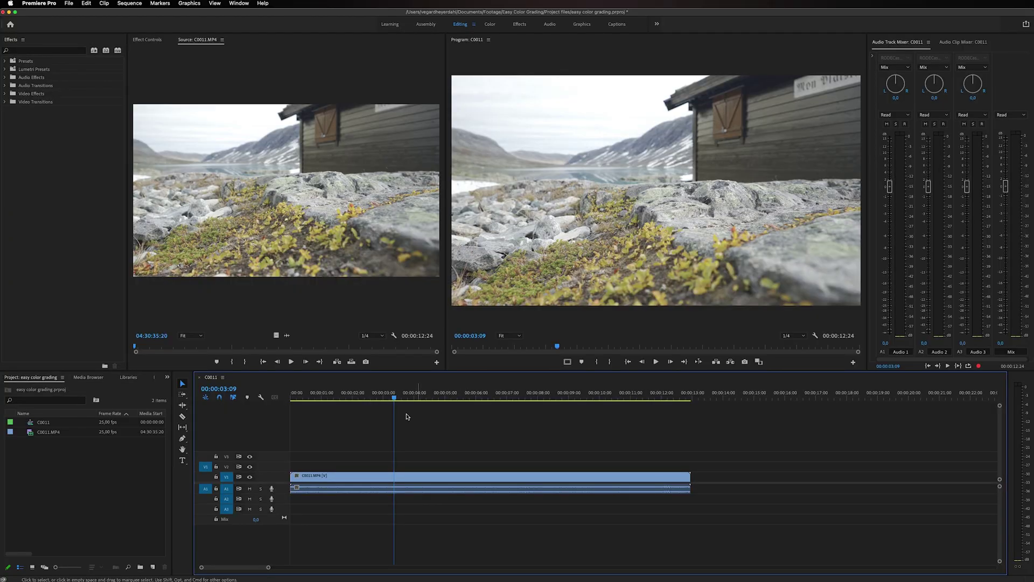
Scrub the cabin clip to a slightly later frame and bring up the Window panel list for Lumetri Color
{"action": "left_click_drag", "start_coordinate": [394, 397], "coordinate": [398, 399]}
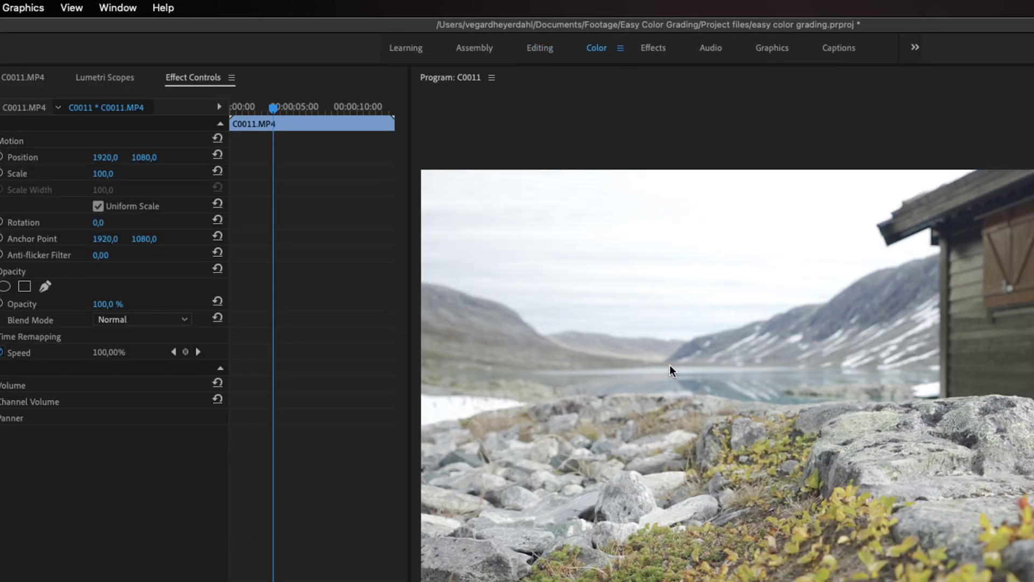
{"action": "left_click", "coordinate": [137, 8]}
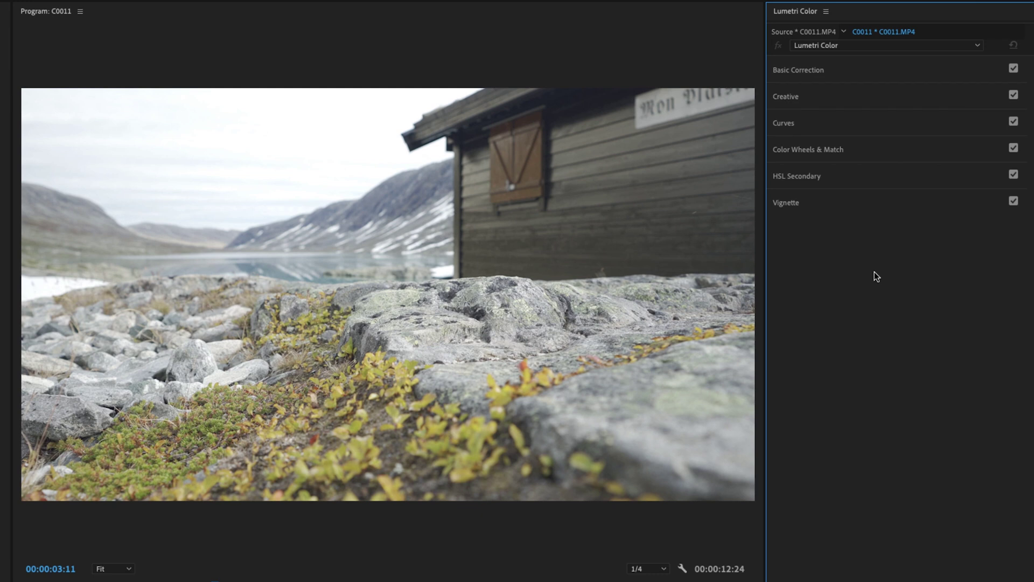
Expand Basic Correction, set Saturation to 164.2, and toggle the correction off and on to compare
{"action": "left_click", "coordinate": [830, 71]}
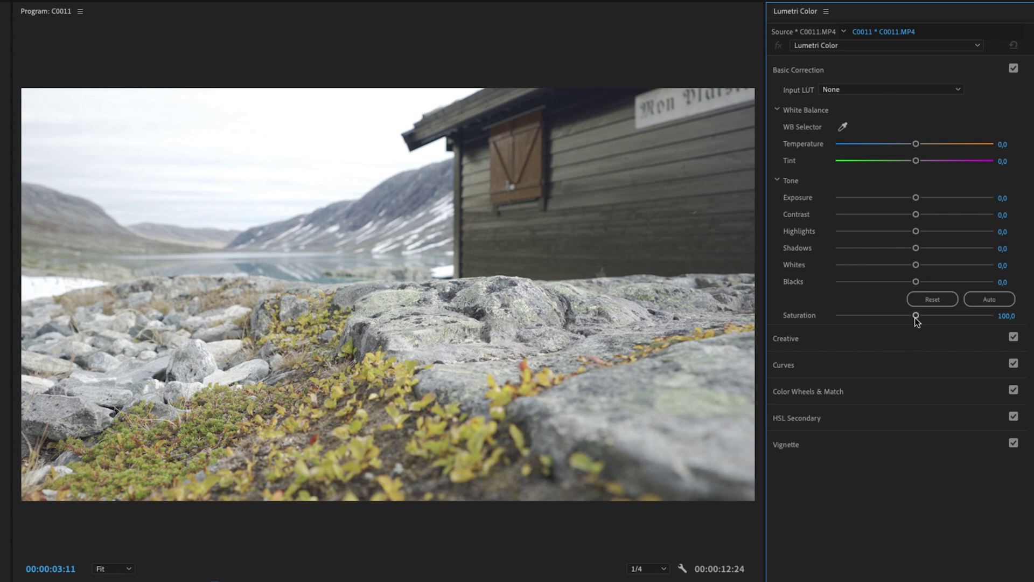
{"action": "left_click_drag", "start_coordinate": [915, 318], "coordinate": [939, 317]}
{"action": "left_click_drag", "start_coordinate": [957, 321], "coordinate": [976, 327]}
{"action": "left_click", "coordinate": [1015, 70]}
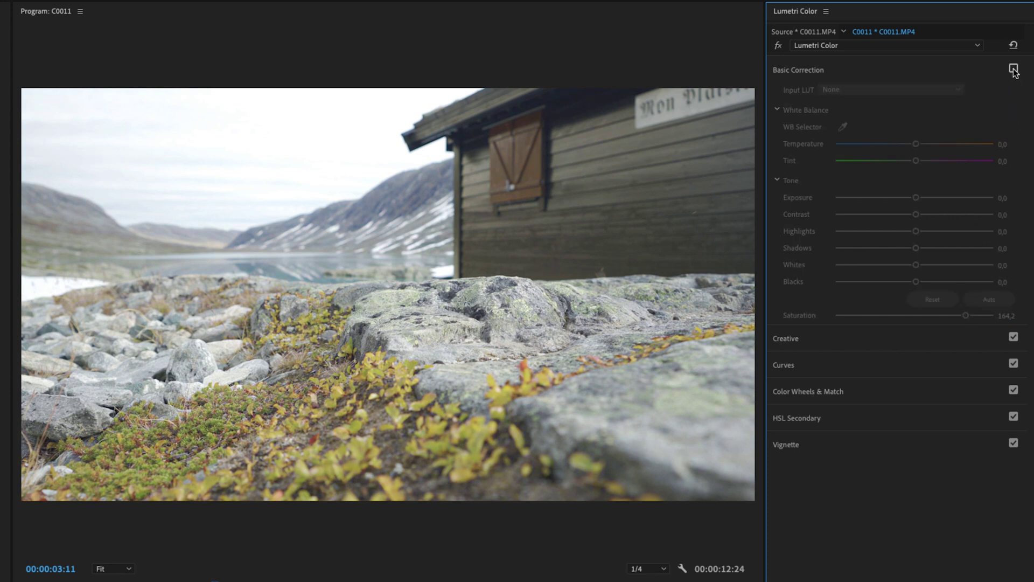
{"action": "left_click", "coordinate": [1014, 70]}
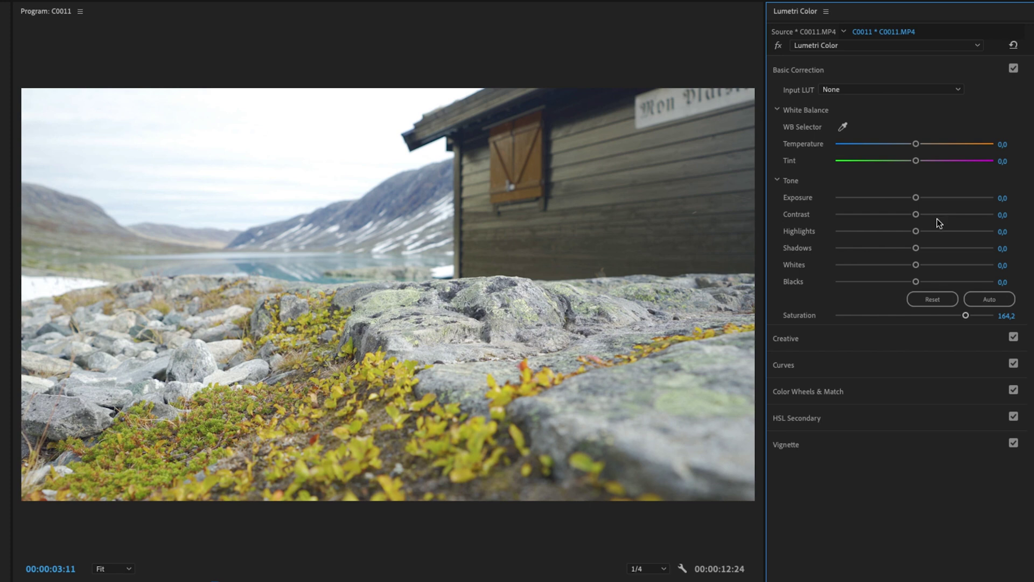
Reset a trial Exposure change back to 0 and set Contrast to 42.3
{"action": "mouse_move", "coordinate": [915, 198]}
{"action": "left_mouse_down"}
{"action": "mouse_move", "coordinate": [959, 198]}
{"action": "mouse_move", "coordinate": [879, 215]}
{"action": "left_mouse_up"}
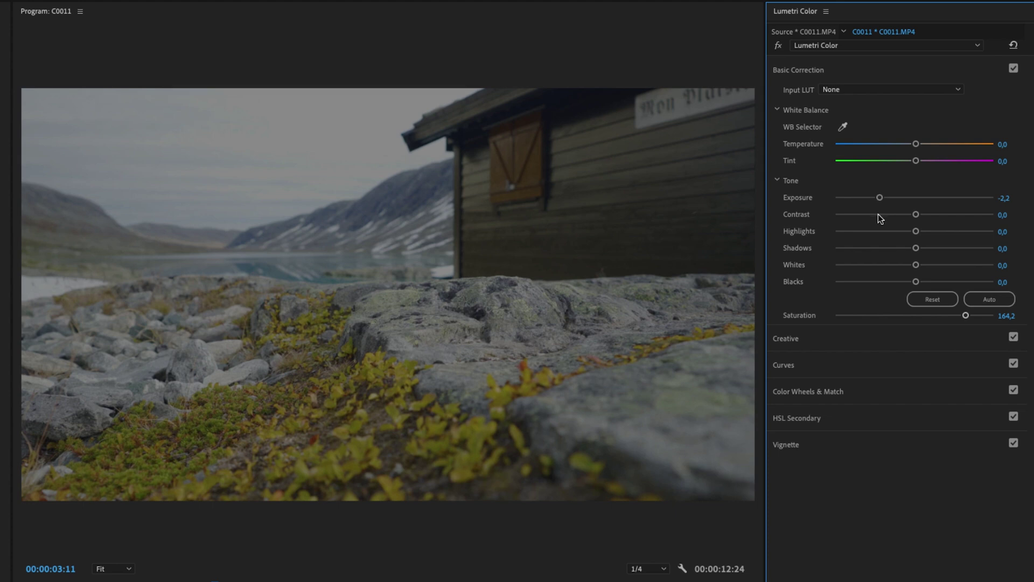
{"action": "double_click", "coordinate": [881, 198]}
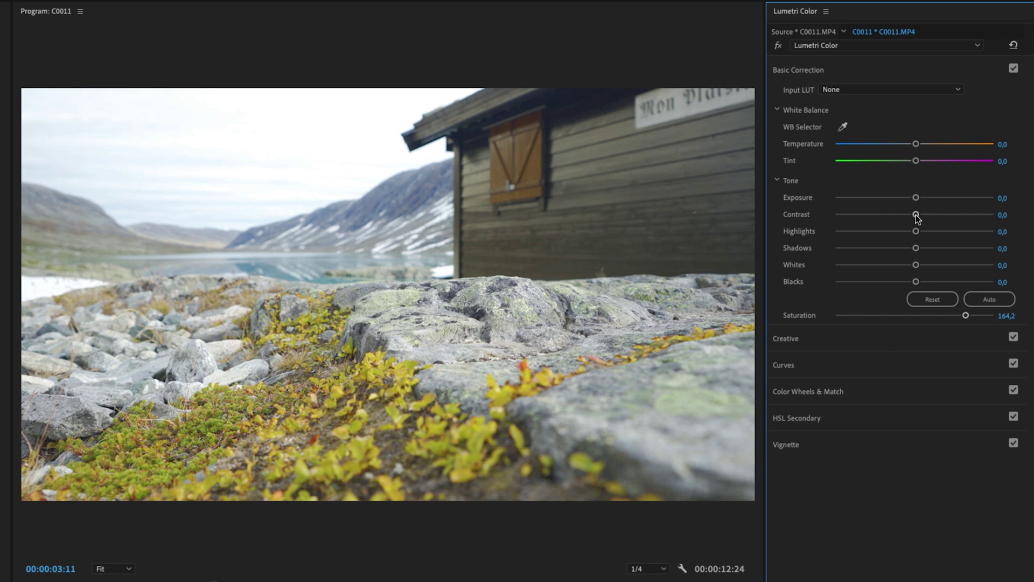
{"action": "left_click_drag", "start_coordinate": [916, 215], "coordinate": [947, 216]}
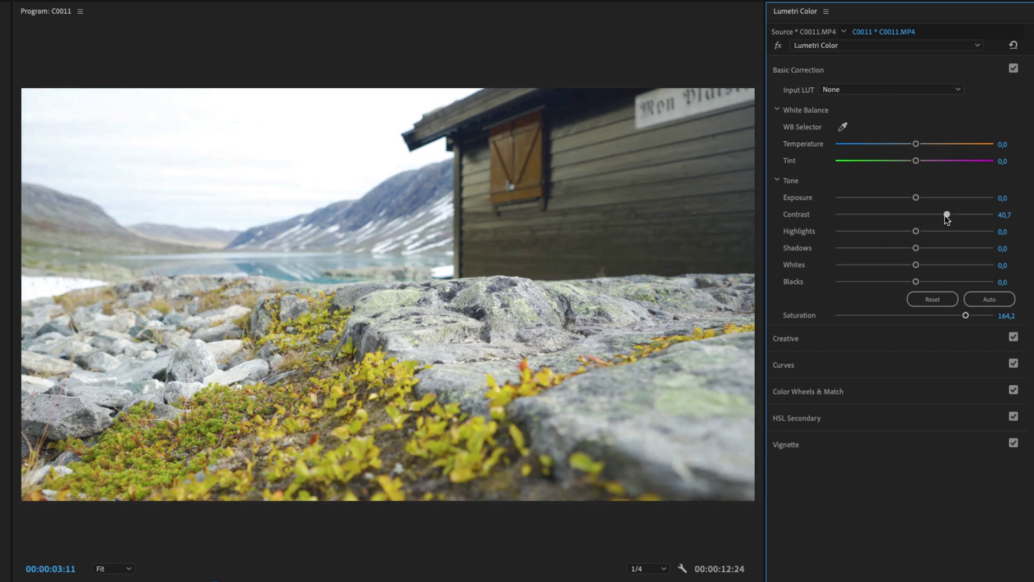
{"action": "left_click_drag", "start_coordinate": [946, 215], "coordinate": [947, 217]}
Try higher and lower Highlights values, then settle Highlights at -22.8
{"action": "left_click_drag", "start_coordinate": [916, 231], "coordinate": [974, 231]}
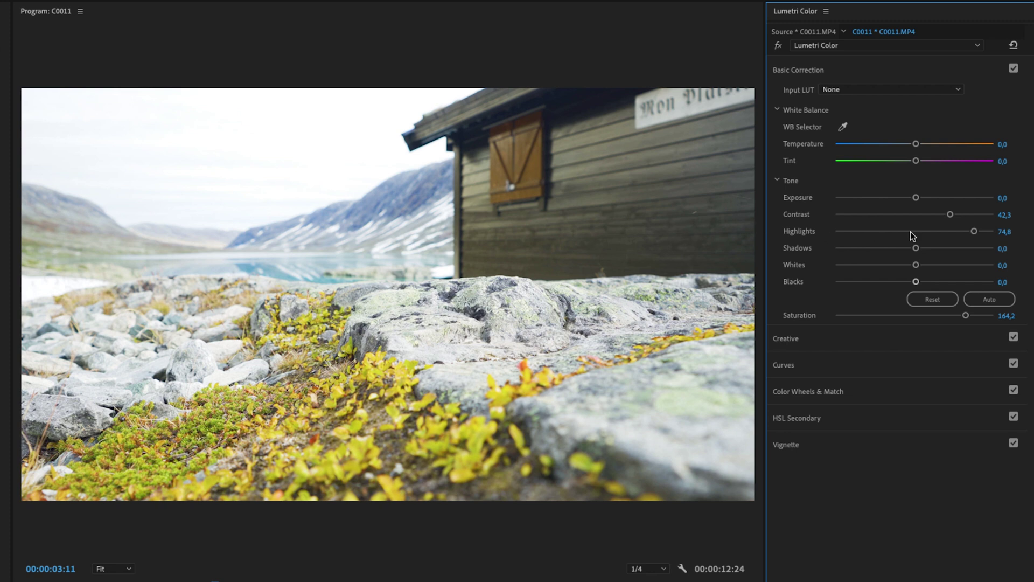
{"action": "left_click_drag", "start_coordinate": [974, 231], "coordinate": [862, 232]}
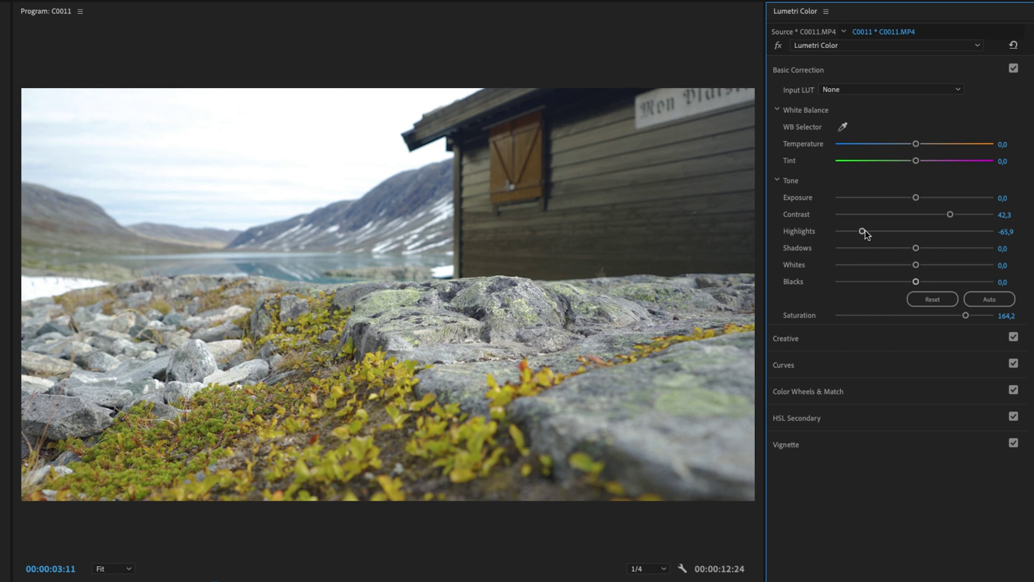
{"action": "left_click_drag", "start_coordinate": [865, 234], "coordinate": [895, 235]}
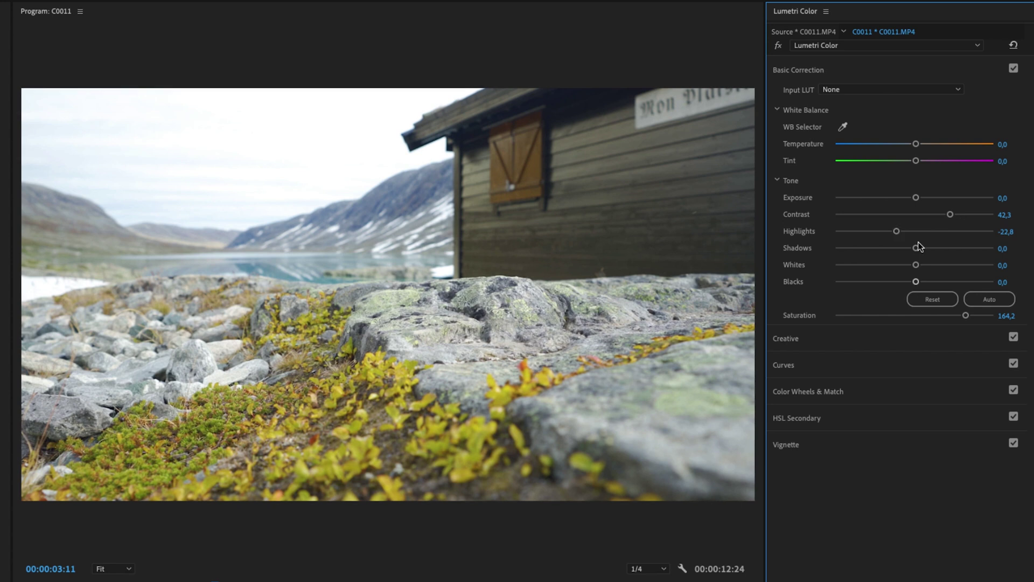
Set the Shadows slider to -24.4 and the Exposure slider to 0.2
{"action": "left_click_drag", "start_coordinate": [916, 249], "coordinate": [899, 249]}
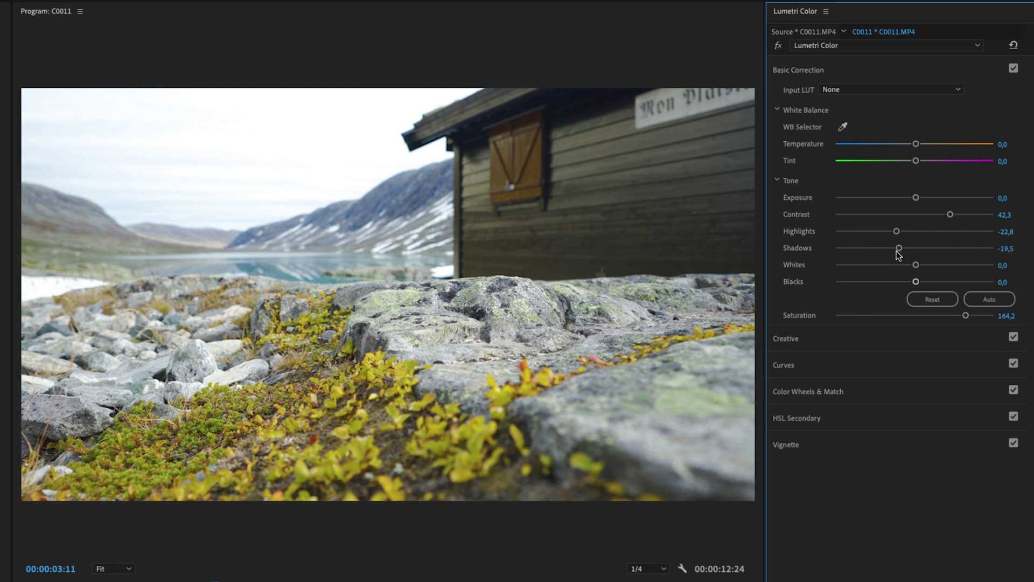
{"action": "mouse_move", "coordinate": [898, 249]}
{"action": "left_mouse_down"}
{"action": "mouse_move", "coordinate": [884, 250]}
{"action": "mouse_move", "coordinate": [894, 249]}
{"action": "left_mouse_up"}
{"action": "left_click_drag", "start_coordinate": [916, 200], "coordinate": [918, 201]}
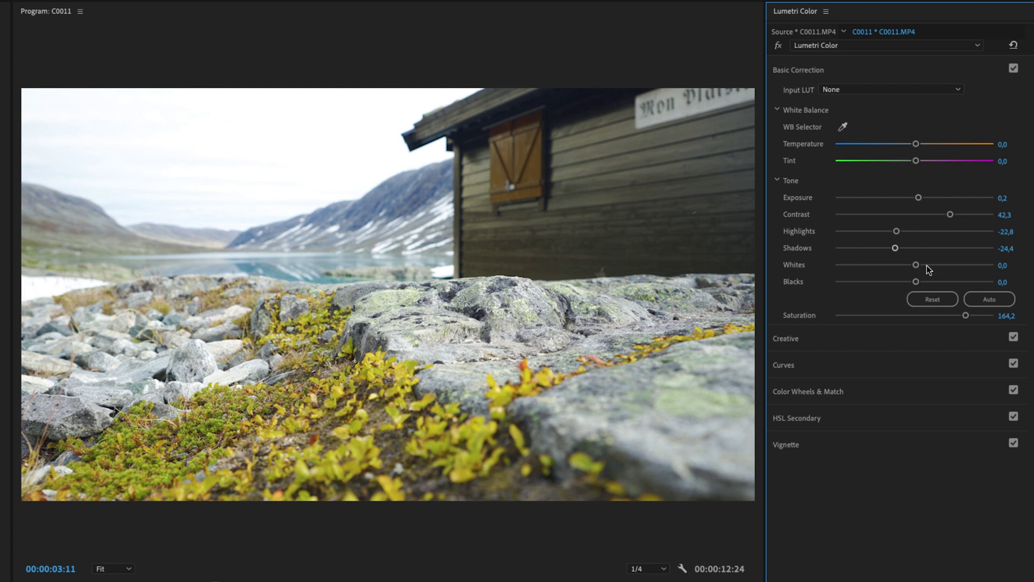
Try raising Whites, reset Whites to 0, and set Blacks to -19.5
{"action": "mouse_move", "coordinate": [916, 266]}
{"action": "left_mouse_down"}
{"action": "mouse_move", "coordinate": [934, 267]}
{"action": "mouse_move", "coordinate": [907, 266]}
{"action": "mouse_move", "coordinate": [938, 267]}
{"action": "mouse_move", "coordinate": [905, 267]}
{"action": "mouse_move", "coordinate": [949, 263]}
{"action": "left_mouse_up"}
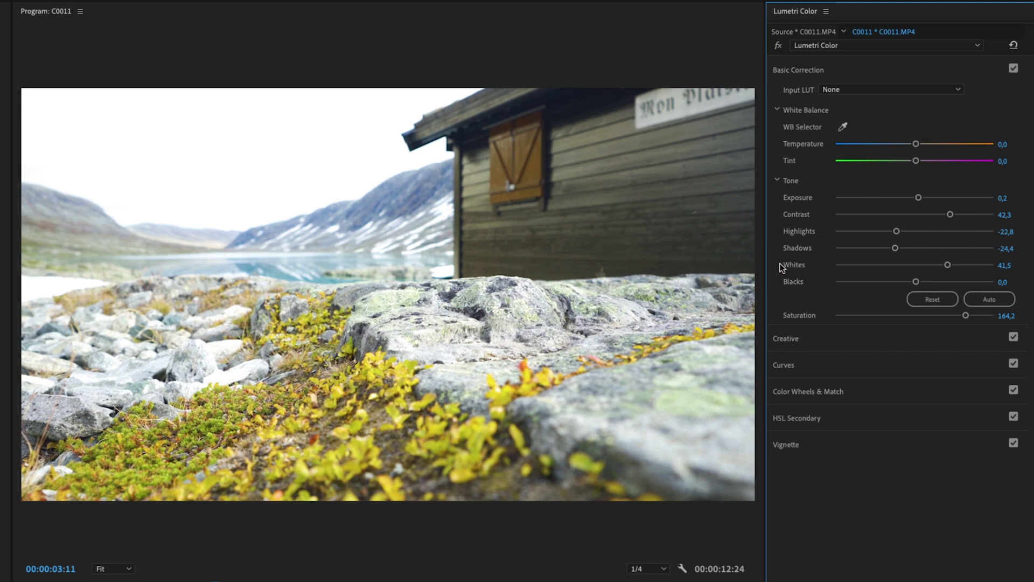
{"action": "double_click", "coordinate": [948, 264]}
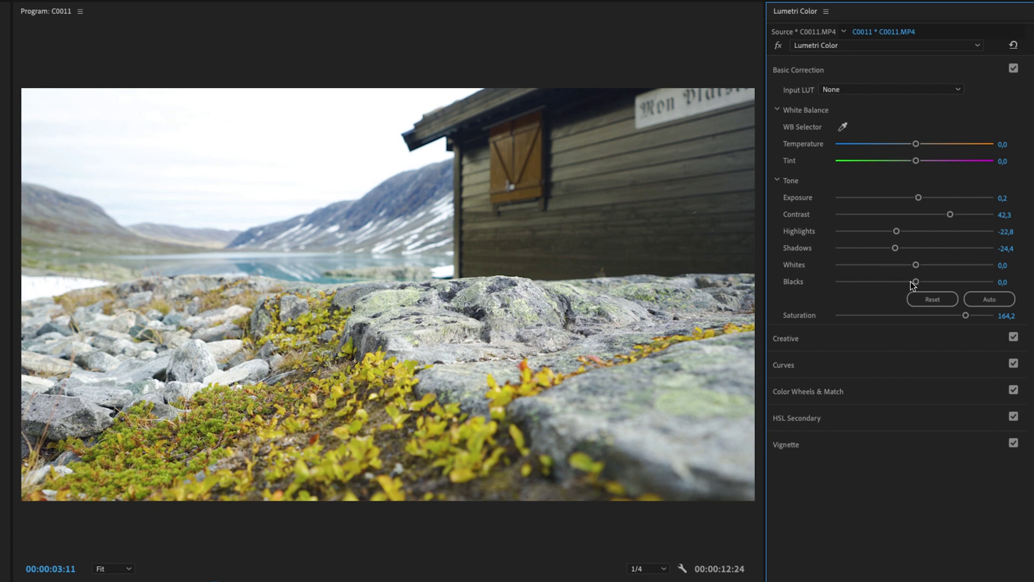
{"action": "mouse_move", "coordinate": [916, 283]}
{"action": "left_mouse_down"}
{"action": "mouse_move", "coordinate": [958, 287]}
{"action": "mouse_move", "coordinate": [898, 294]}
{"action": "left_mouse_up"}
{"action": "left_click", "coordinate": [1013, 68]}
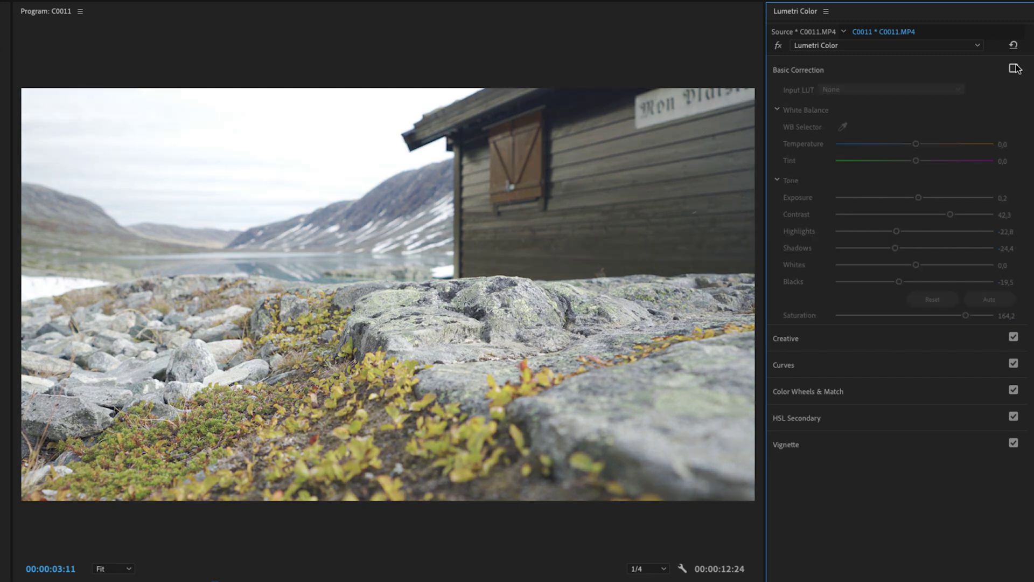
{"action": "left_click", "coordinate": [1014, 68]}
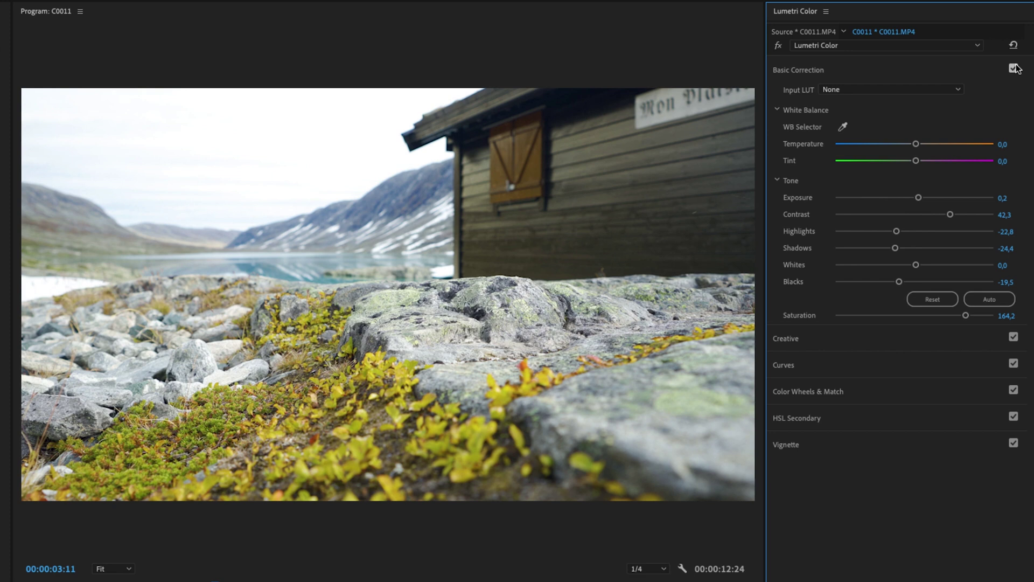